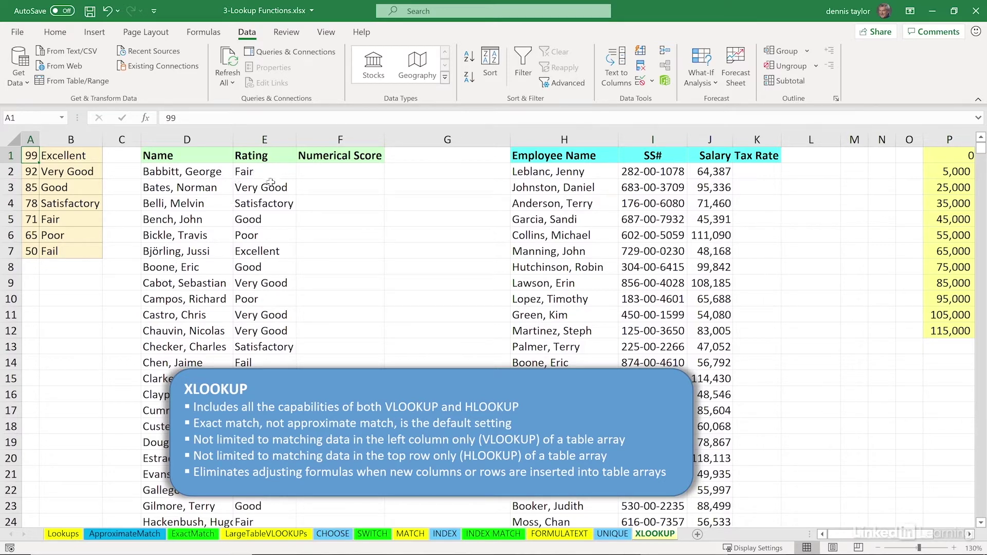
left_click(325, 168)
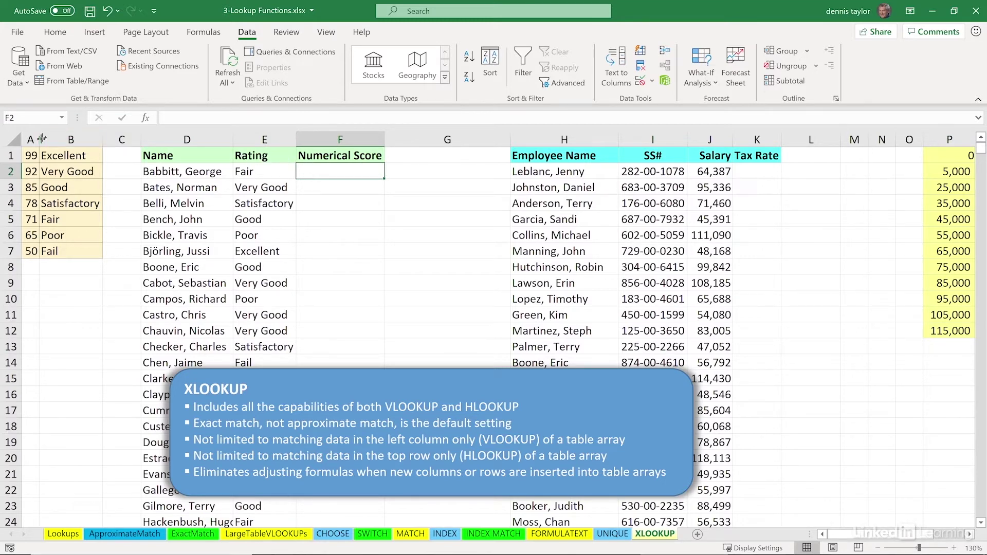
left_click(71, 141)
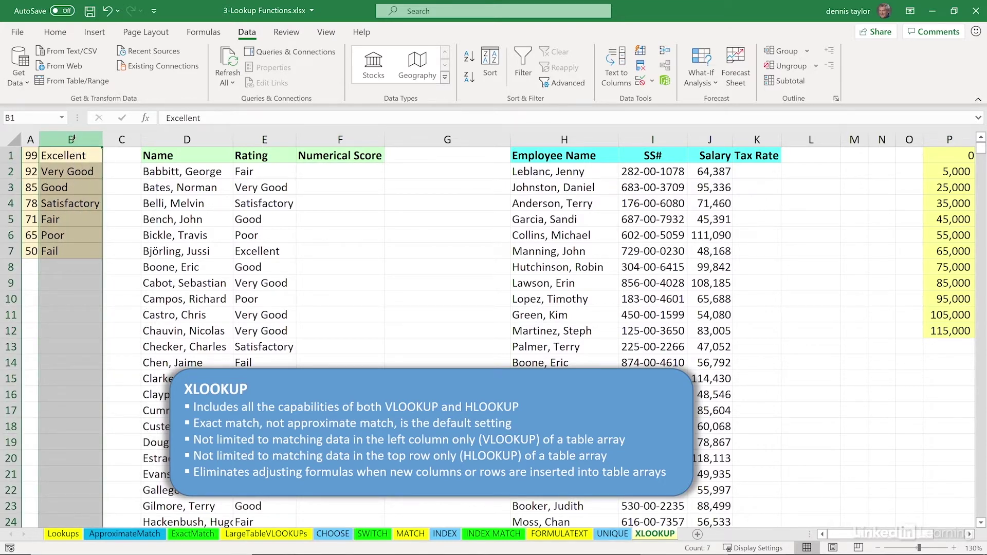
left_click(32, 152)
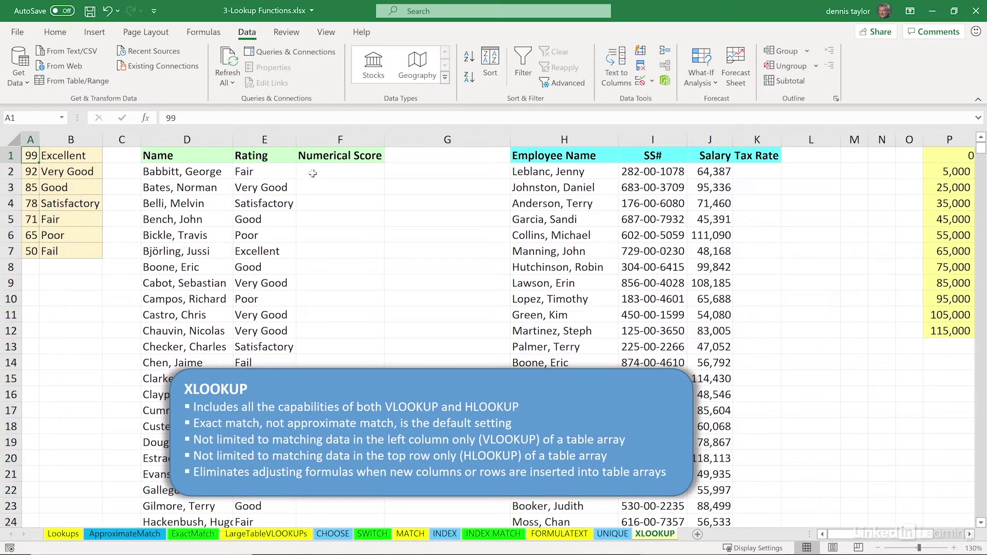
Start an XLOOKUP formula in F2 under Numerical Score, using the rating in E2 as the lookup value
left_click(313, 174)
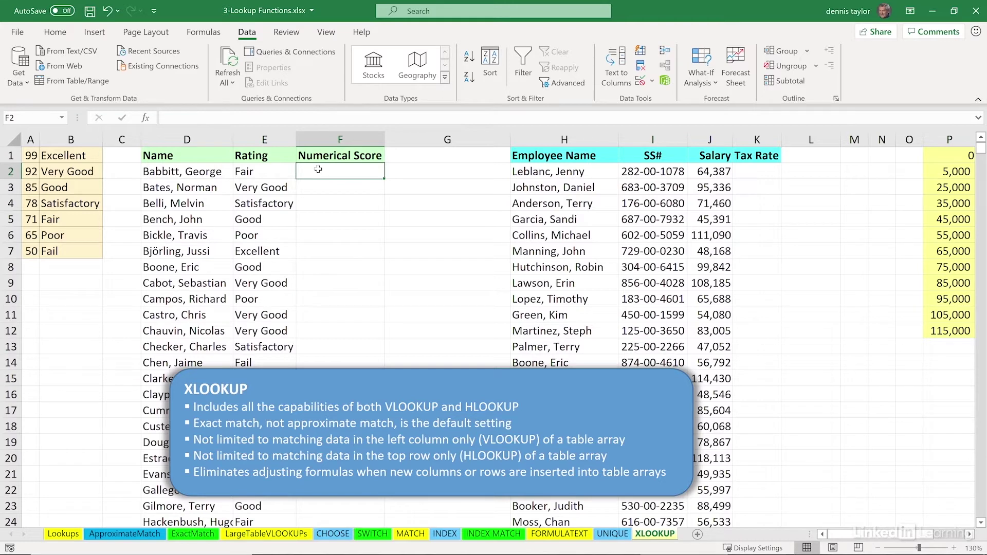
type("=")
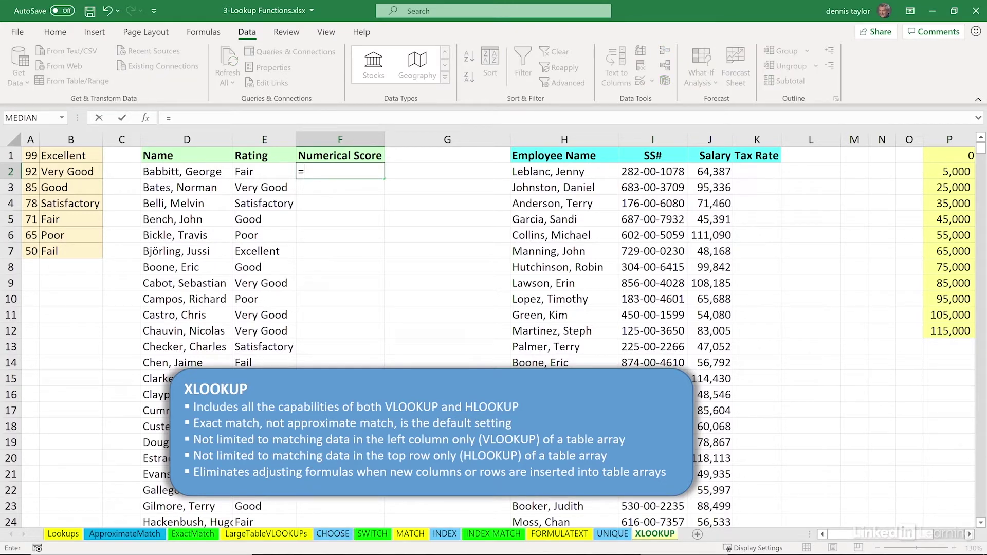
type("xl")
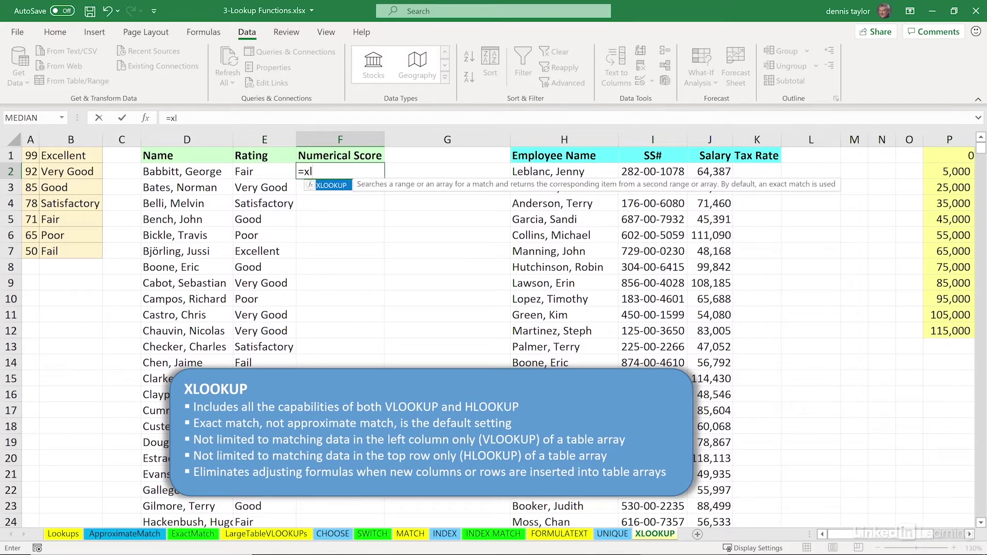
key("Tab")
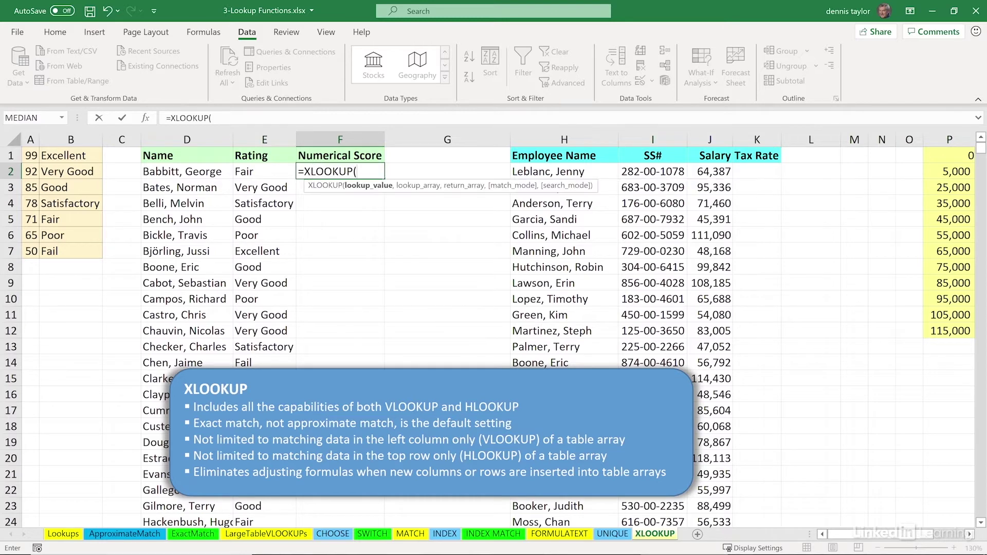
left_click(272, 172)
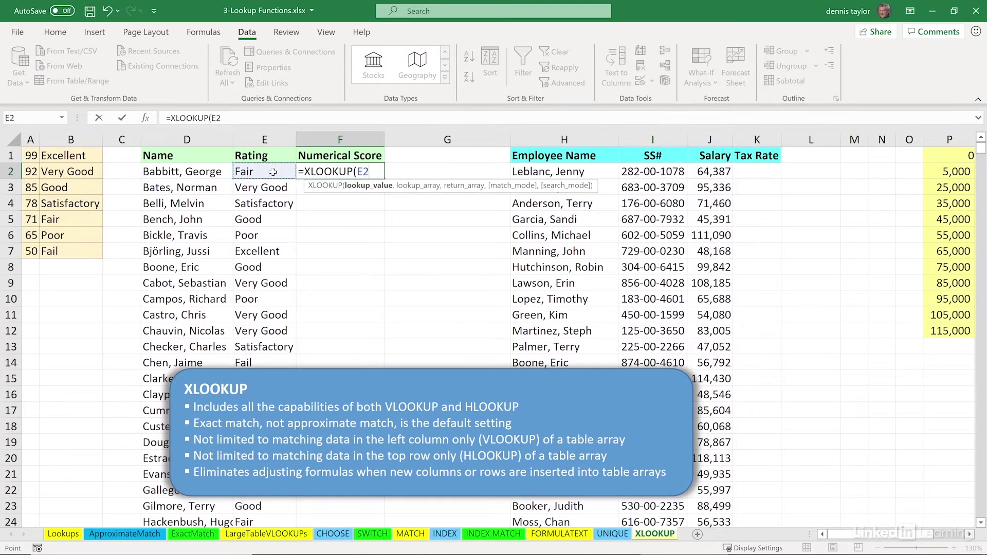
type(",")
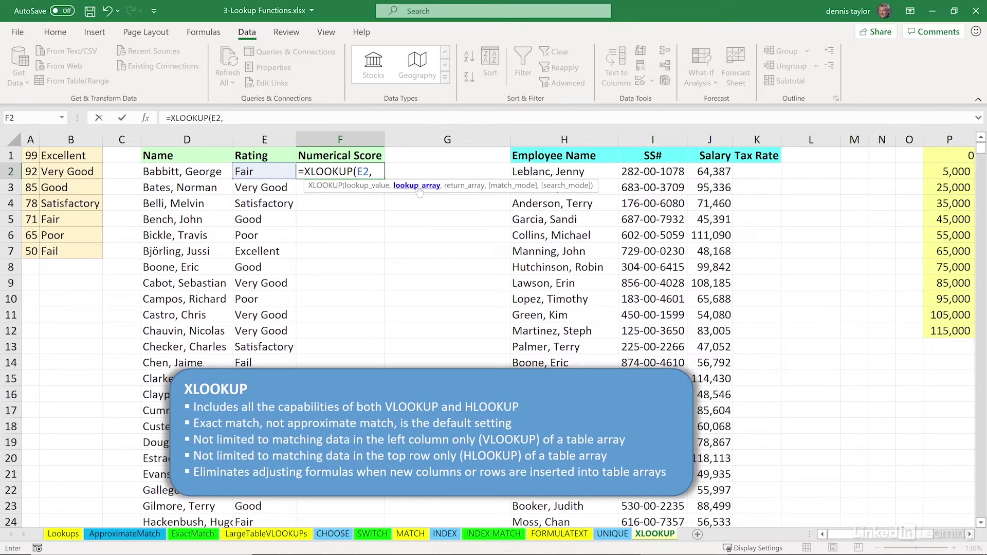
Complete the formula as =XLOOKUP(E2,B:B,A:A) with the default exact match and copy it down the Numerical Score column
left_click(87, 138)
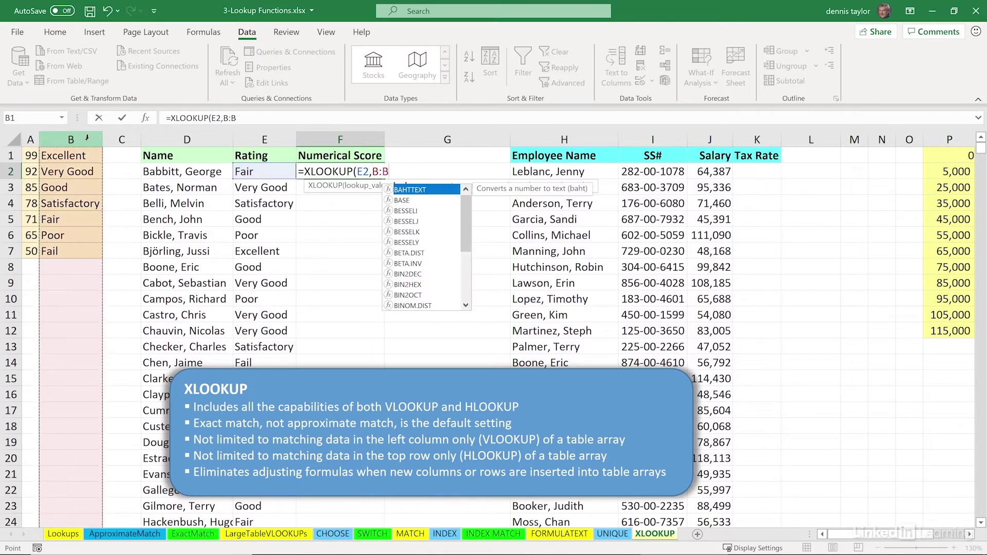
type(",")
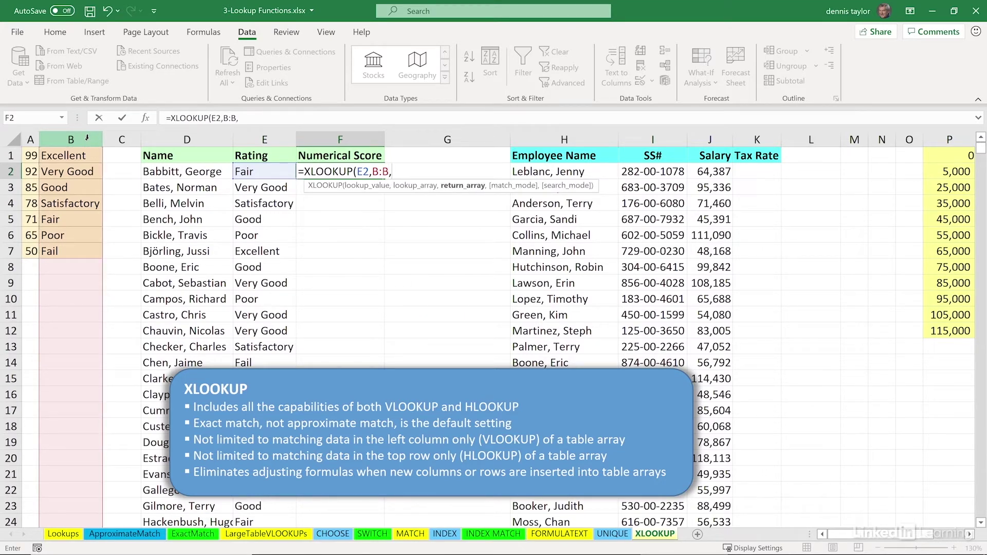
left_click(30, 139)
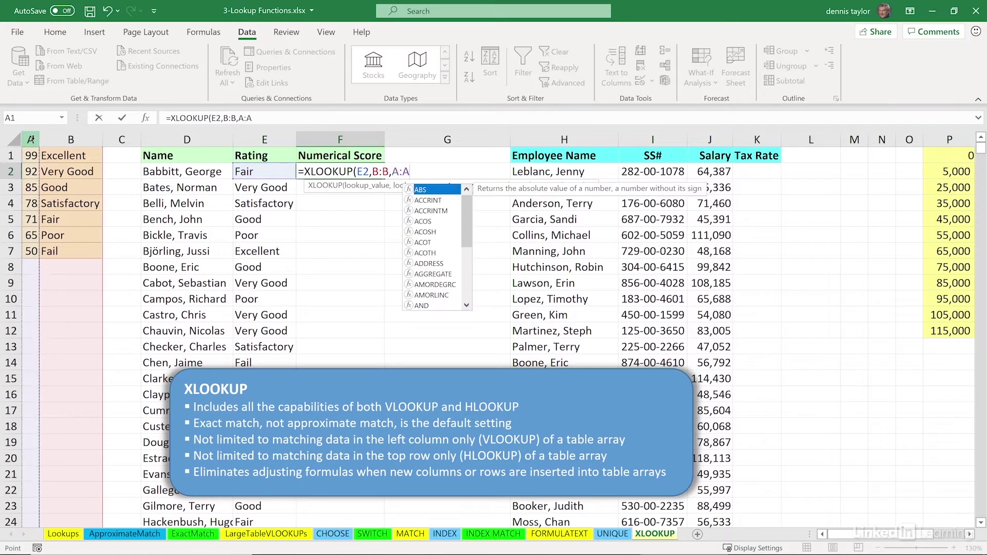
type(",")
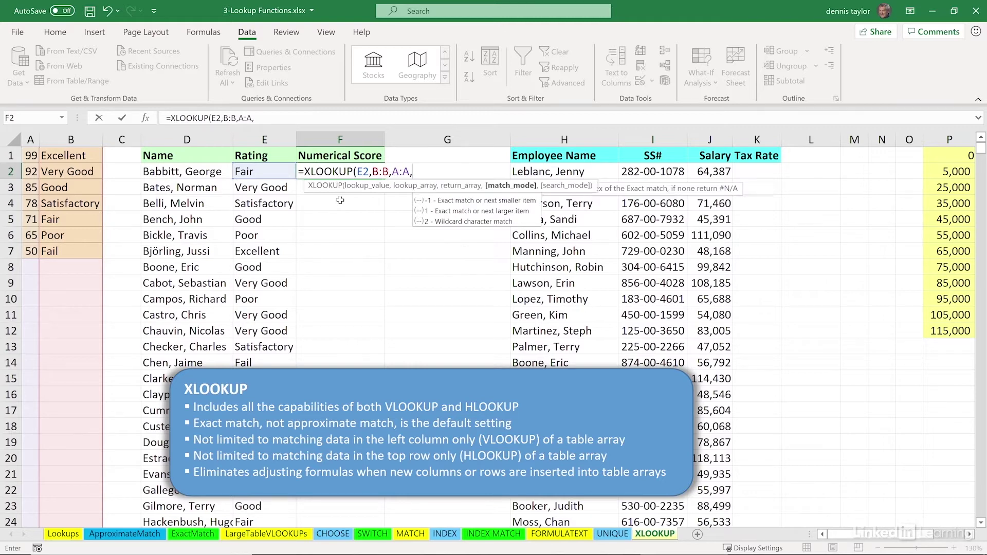
key("BackSpace")
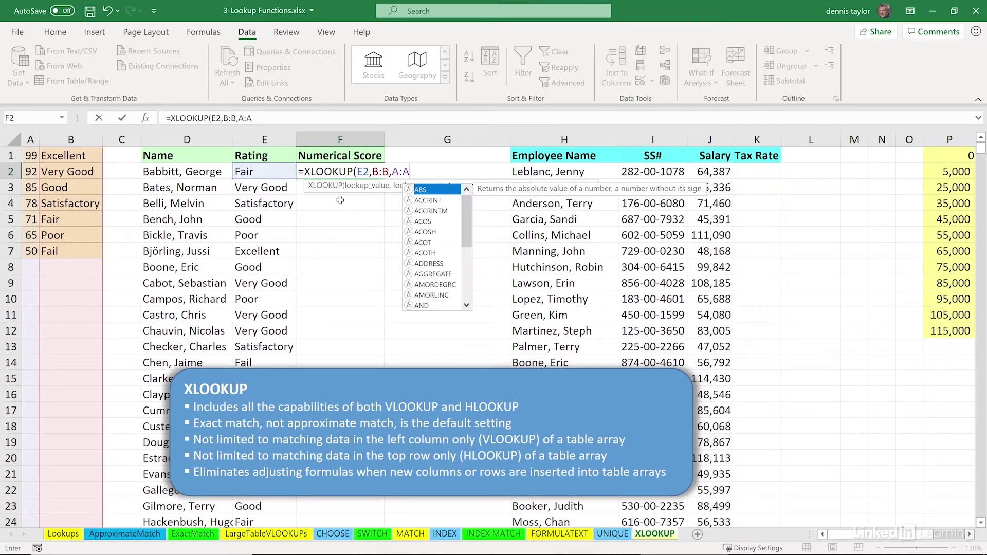
key("Return")
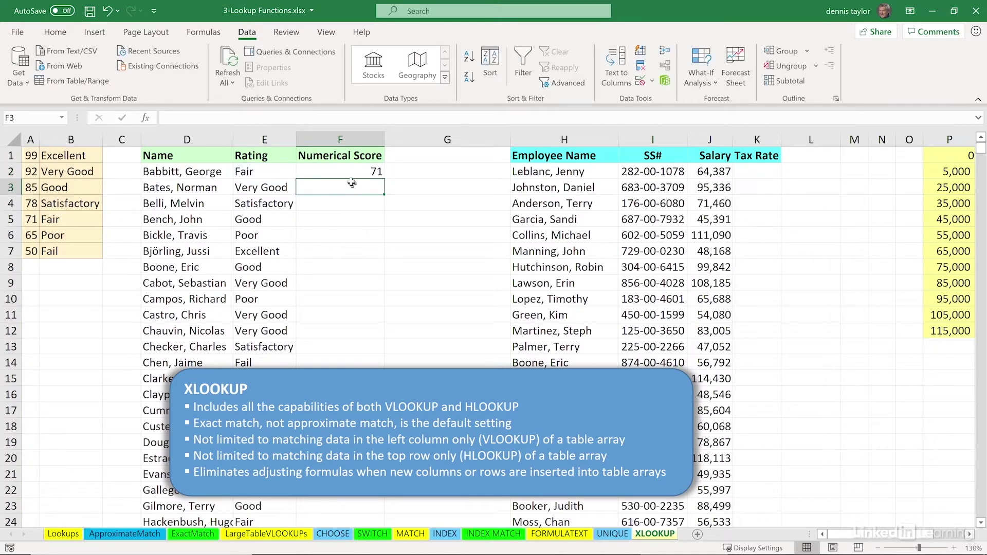
left_click(350, 172)
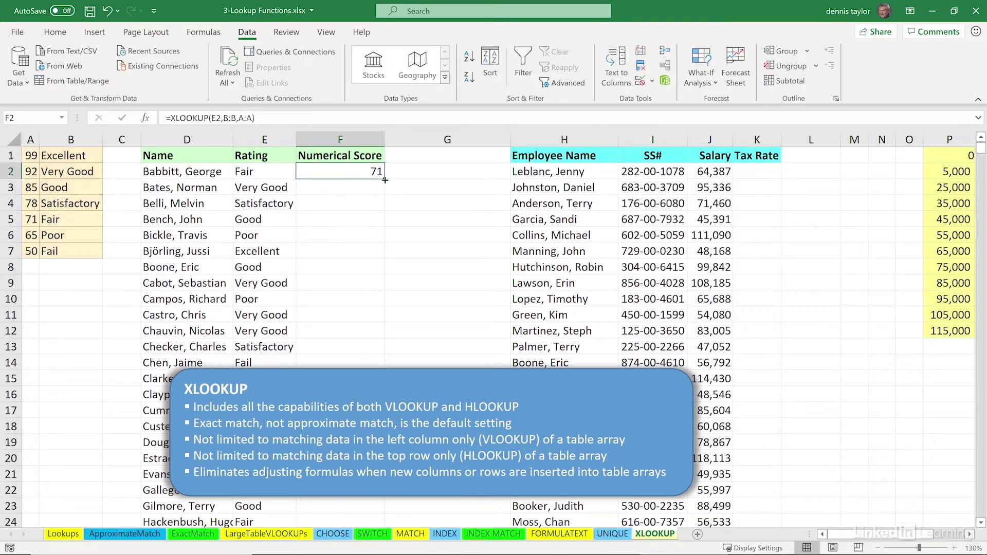
double_click(385, 180)
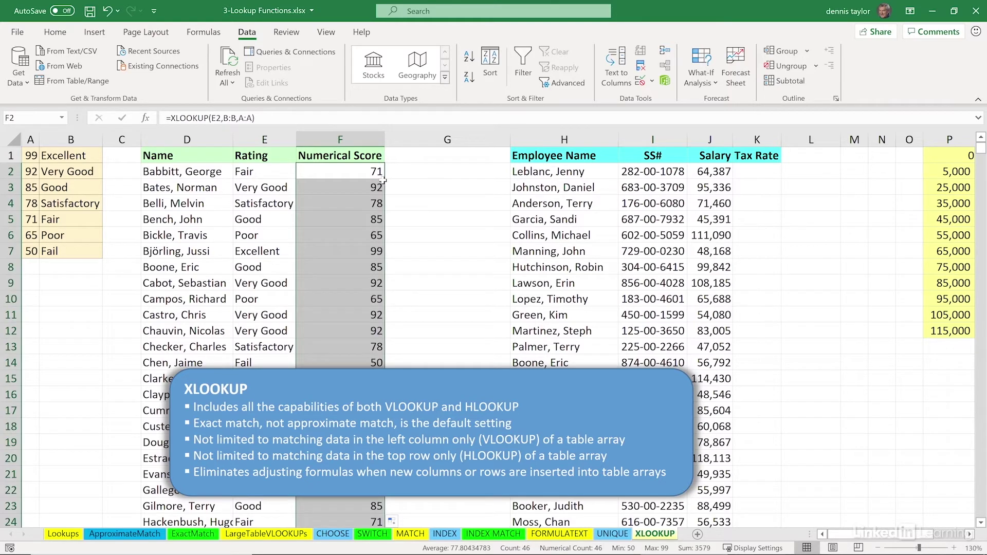
Examine the arguments of the XLOOKUP formula in F2 against their highlighted cells, leaving the formula as it is
key("F2")
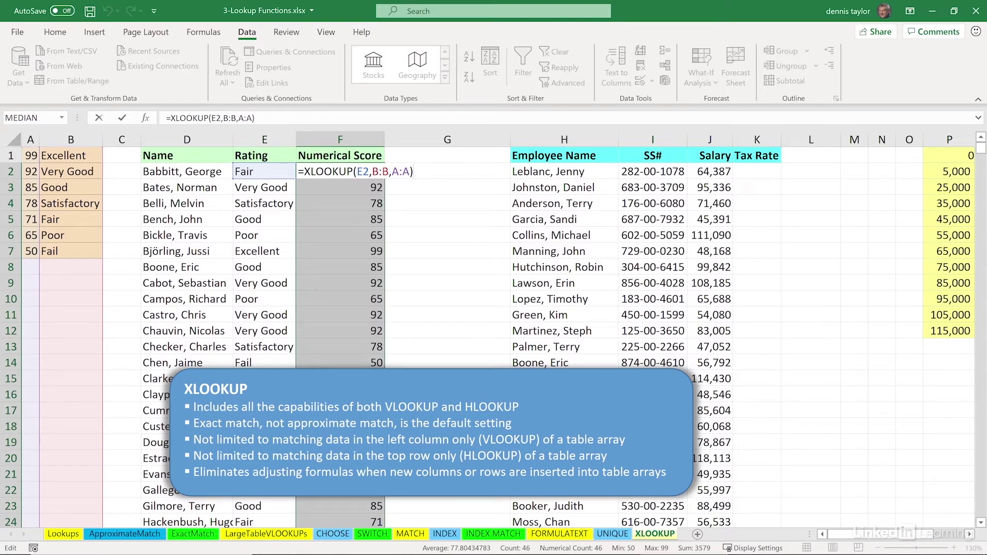
key("shift+Right")
key("shift+Right")
key("shift+Right")
key("shift+Right")
key("shift+Right")
key("shift+Right")
key("shift+Right")
key("Right")
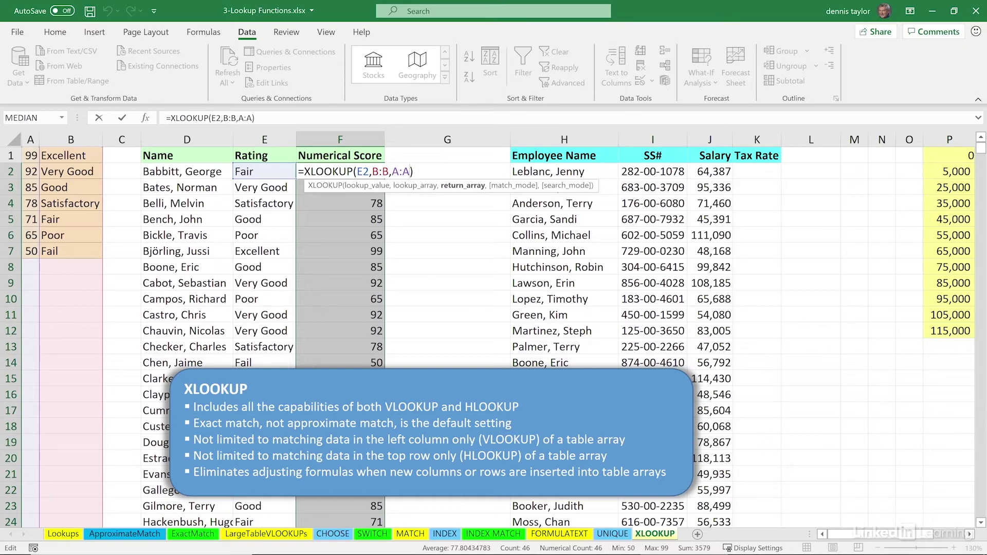
key("ctrl+Return")
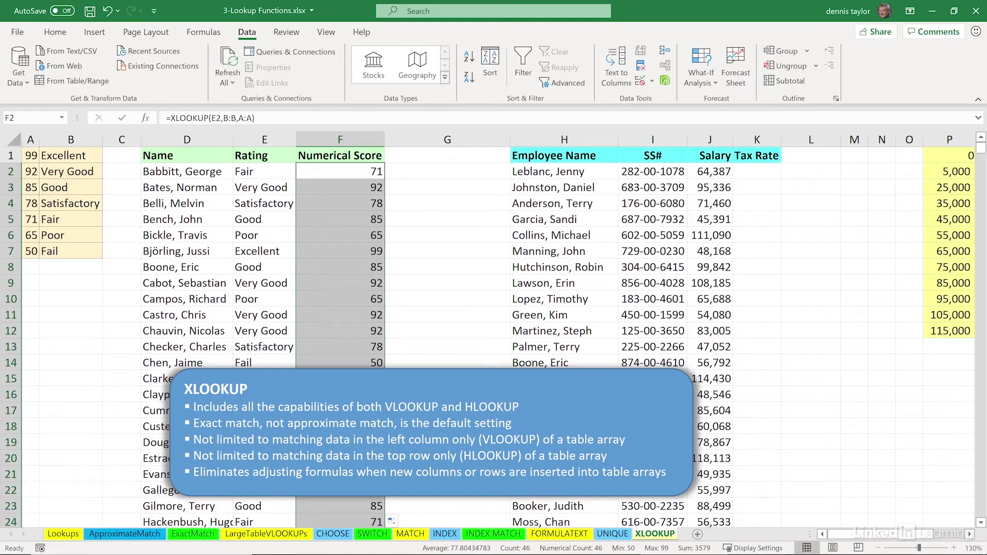
Start an XLOOKUP formula in K2 under Tax Rate, using the salary in J2 as the lookup value
left_click(969, 535)
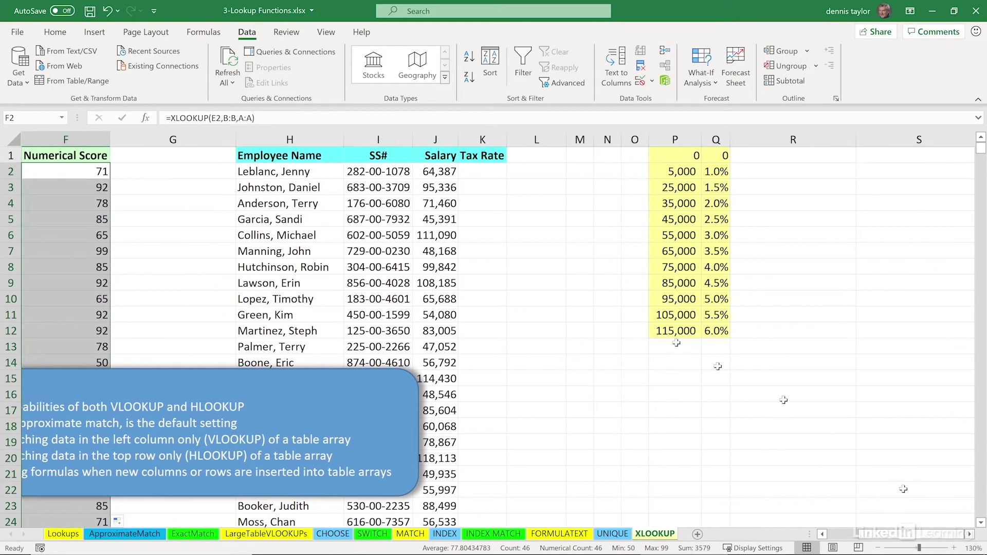
left_click(464, 172)
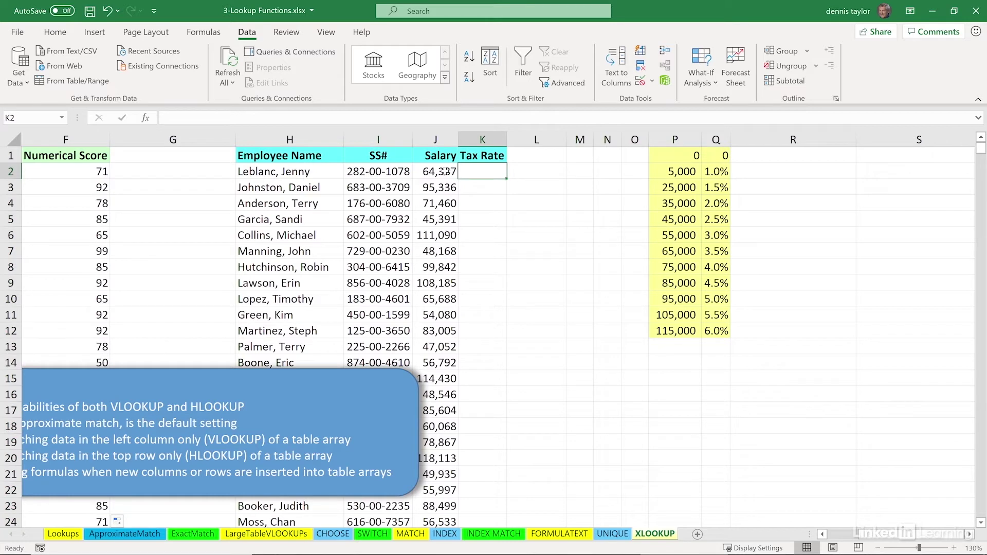
left_click(446, 172)
left_click_drag(688, 157, 712, 331)
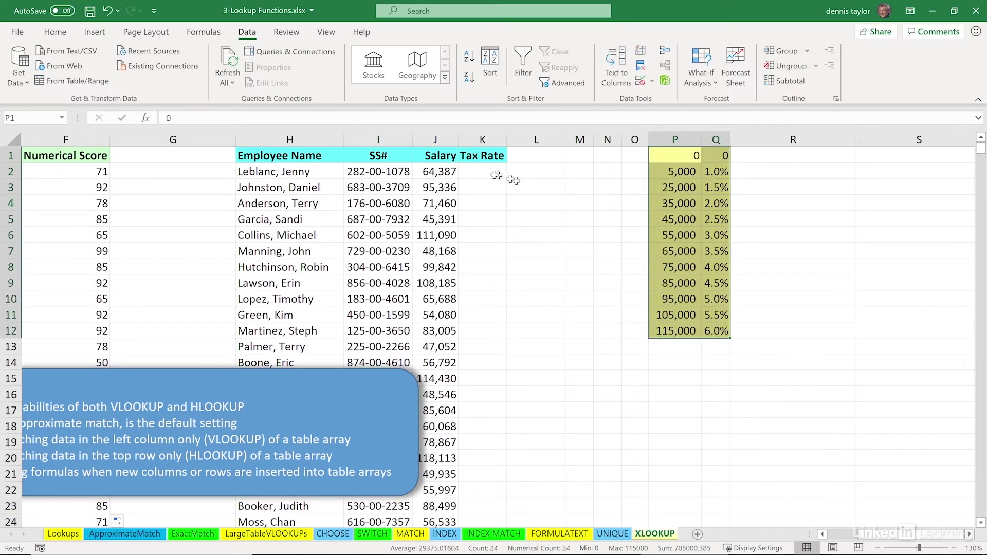
left_click(477, 171)
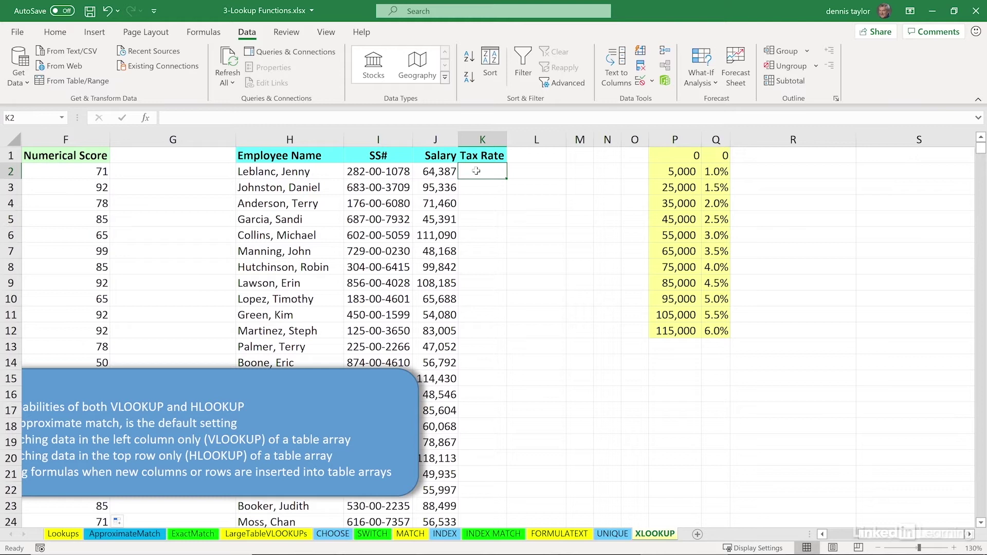
type("=xl")
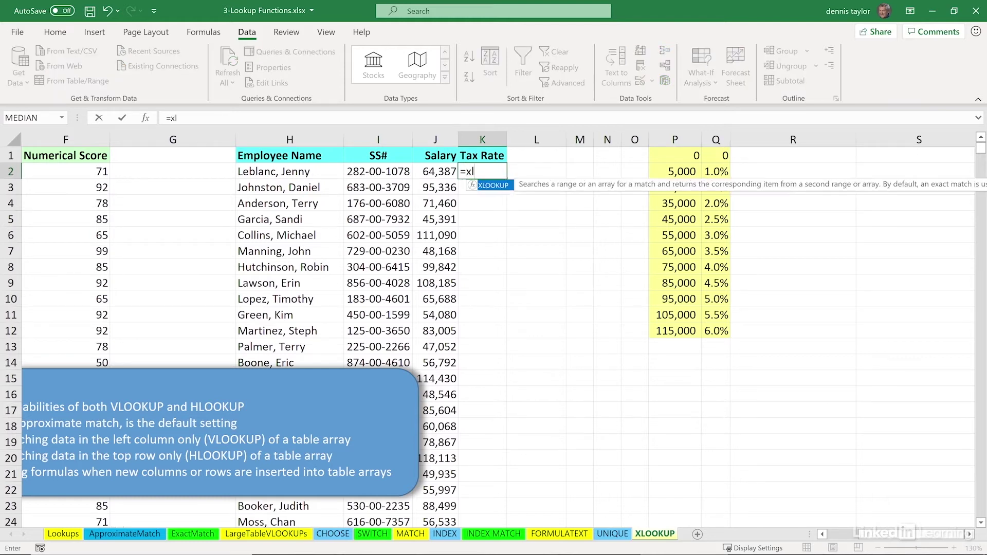
key("Tab")
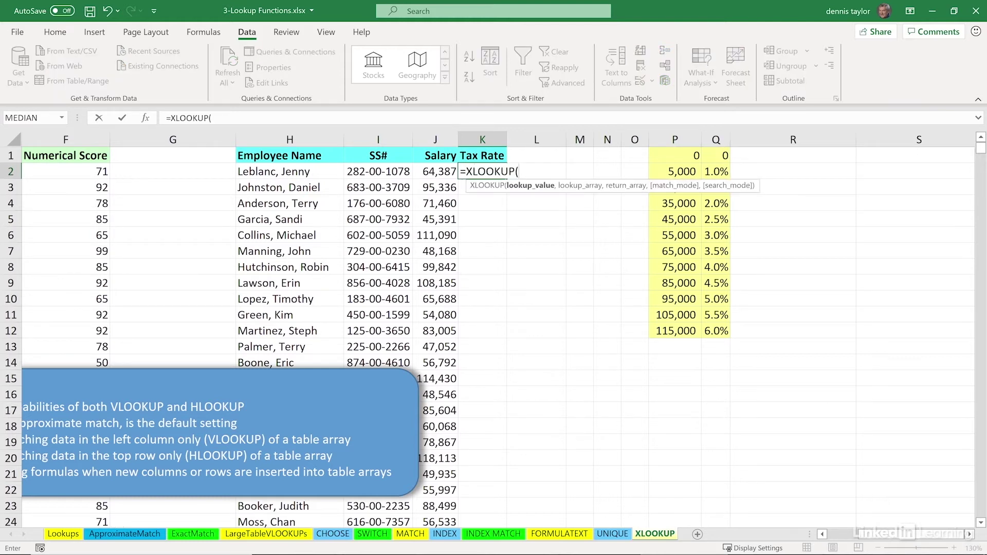
left_click(436, 172)
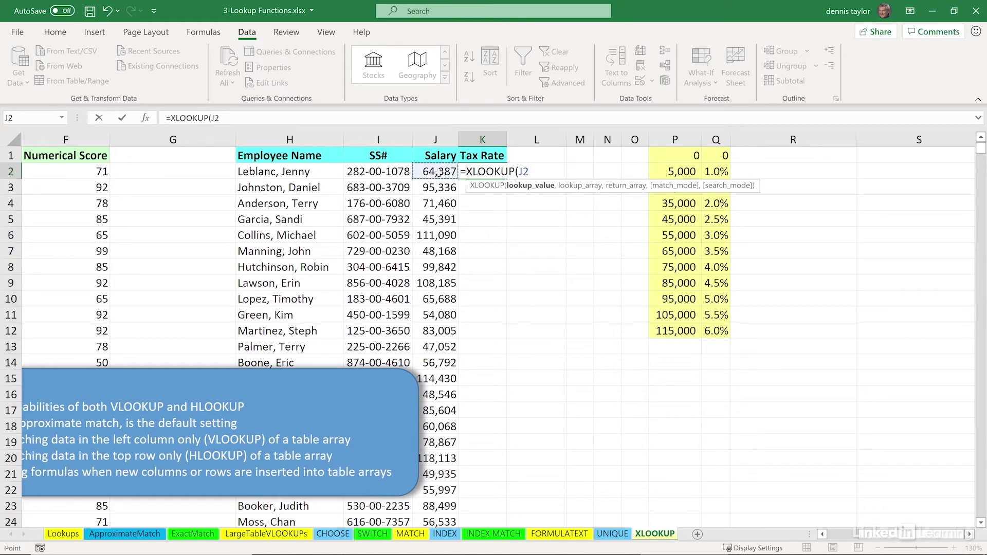
type(",")
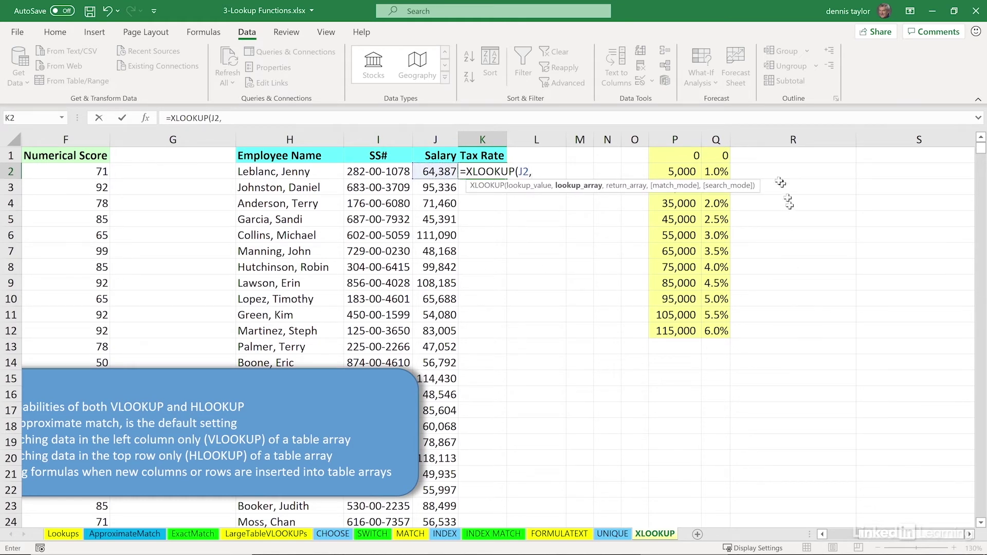
Use column P as the lookup array, column Q as the return array, and match mode -1, Exact match or next smaller item
left_click(681, 142)
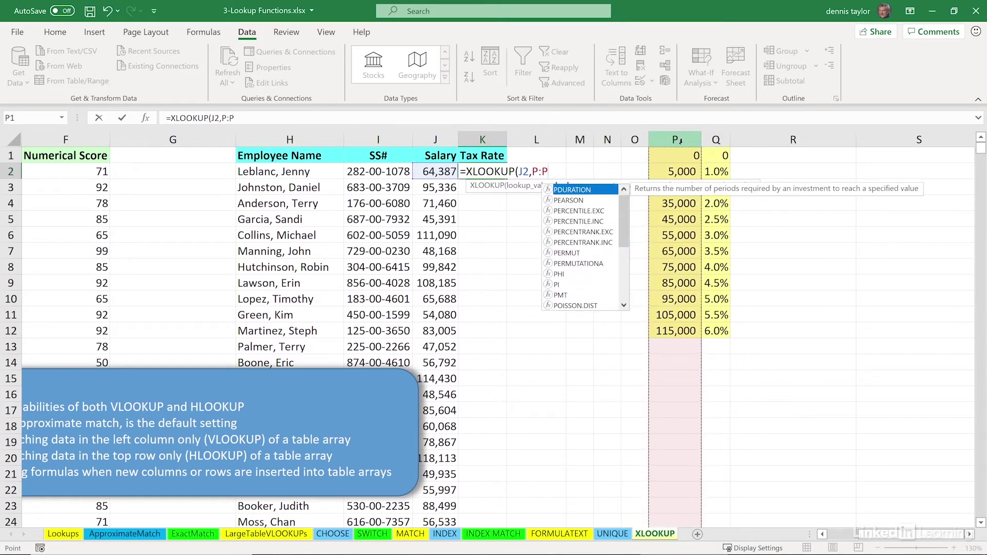
type(",")
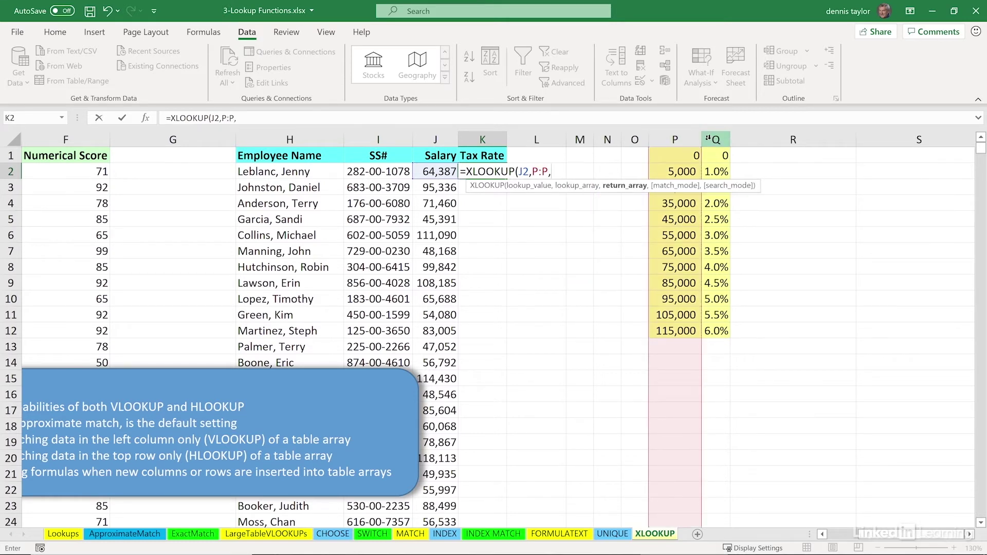
left_click(714, 140)
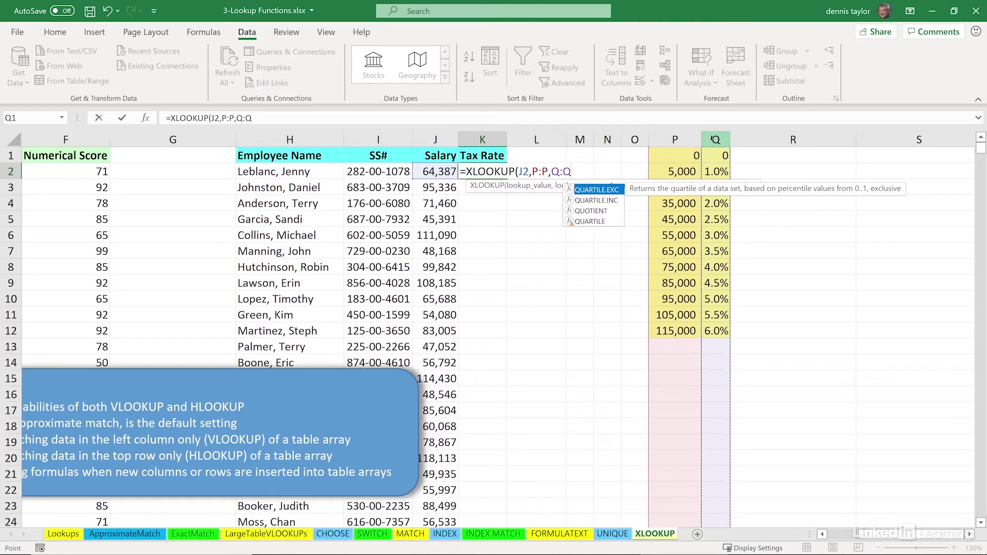
type(",")
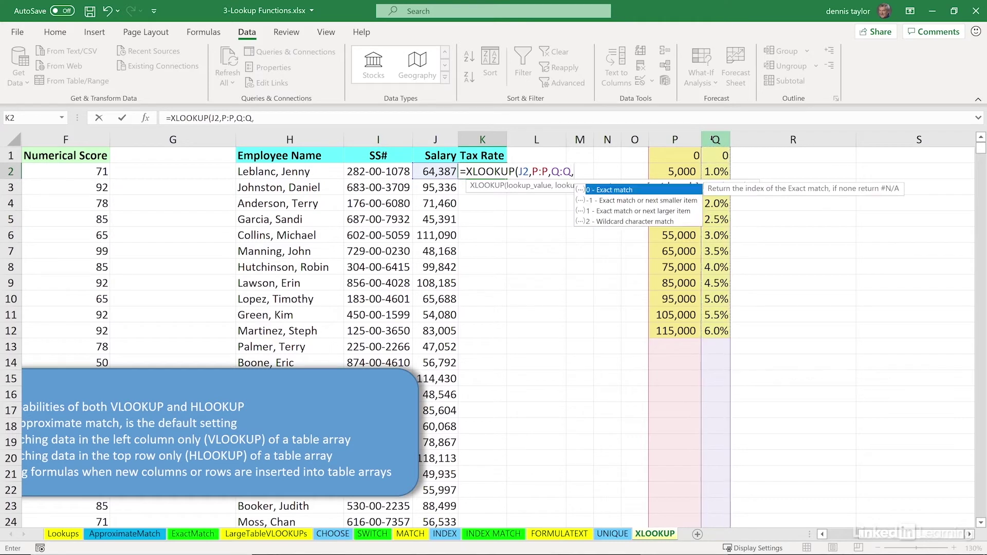
left_click(605, 205)
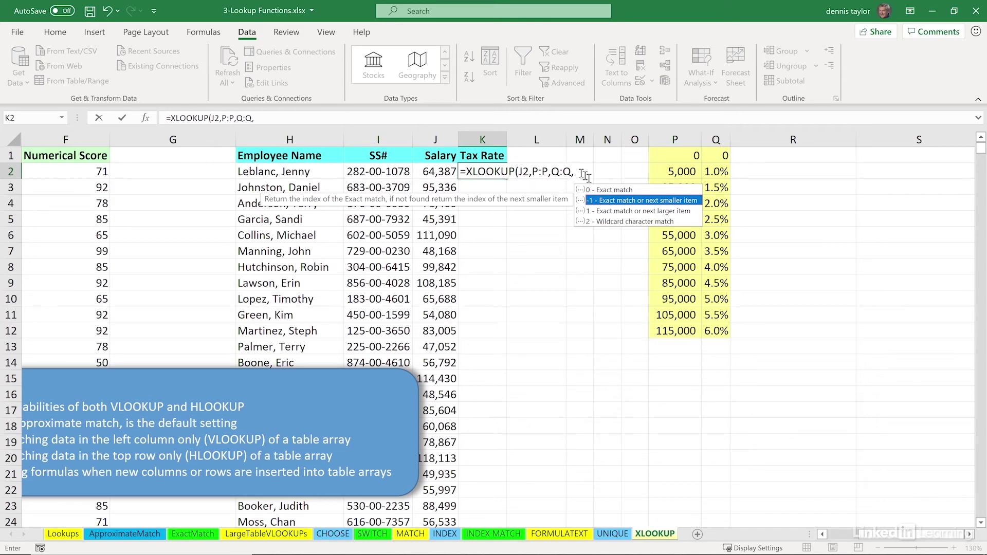
double_click(601, 201)
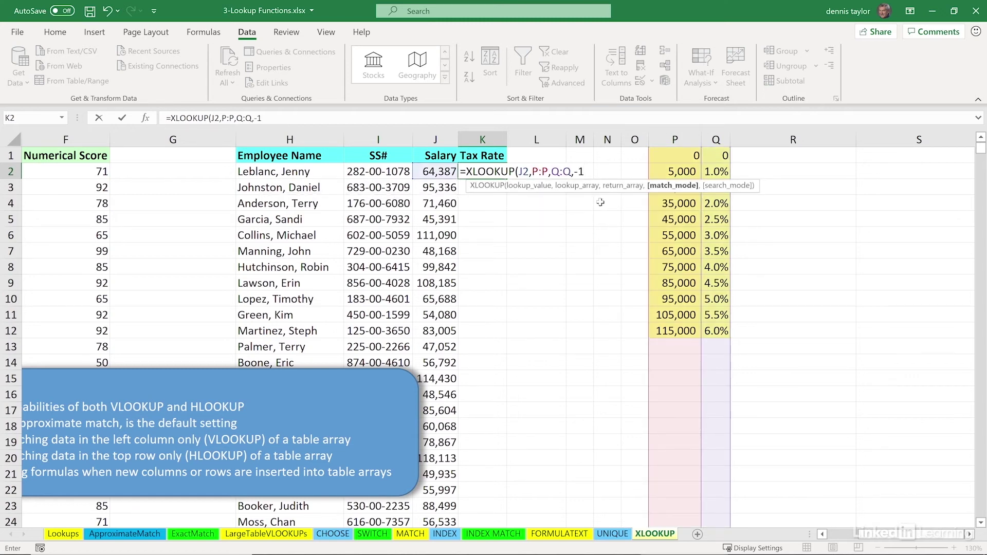
Enter the formula as =XLOOKUP(J2,P:P,Q:Q,-1) without a search mode and copy it down the Tax Rate column
type(",")
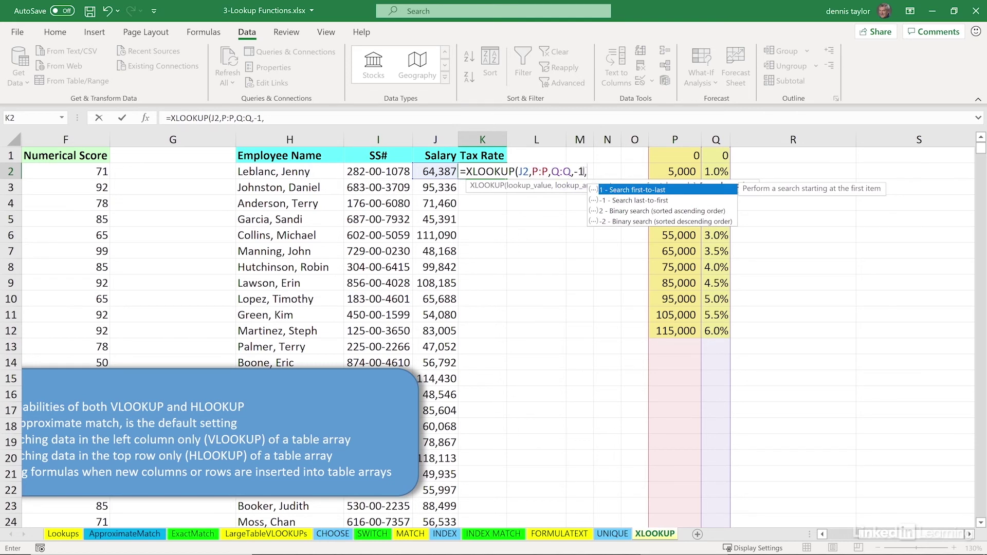
left_click(583, 171)
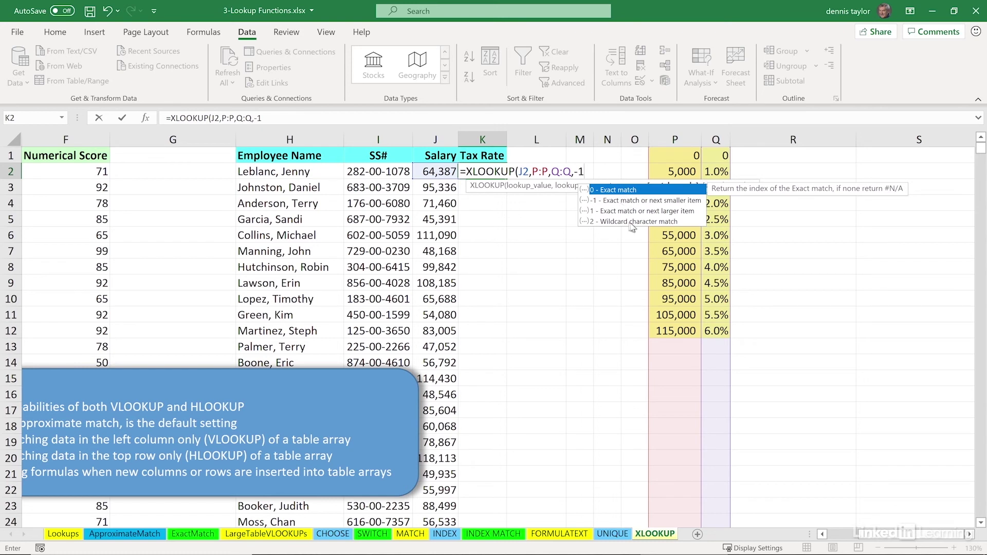
key("Return")
left_click(489, 175)
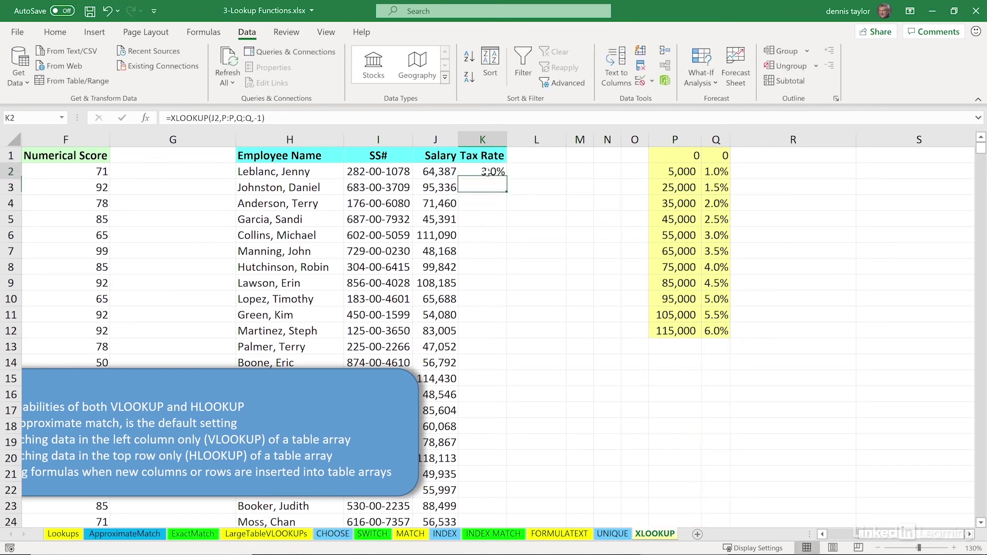
double_click(507, 180)
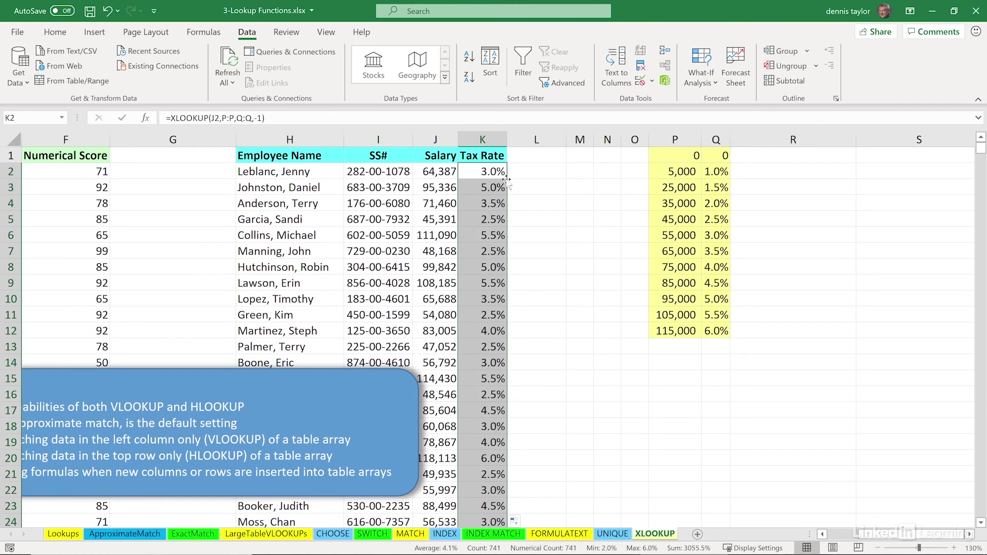
Open the XLOOKUP formula in K2 to examine its references
key("F2")
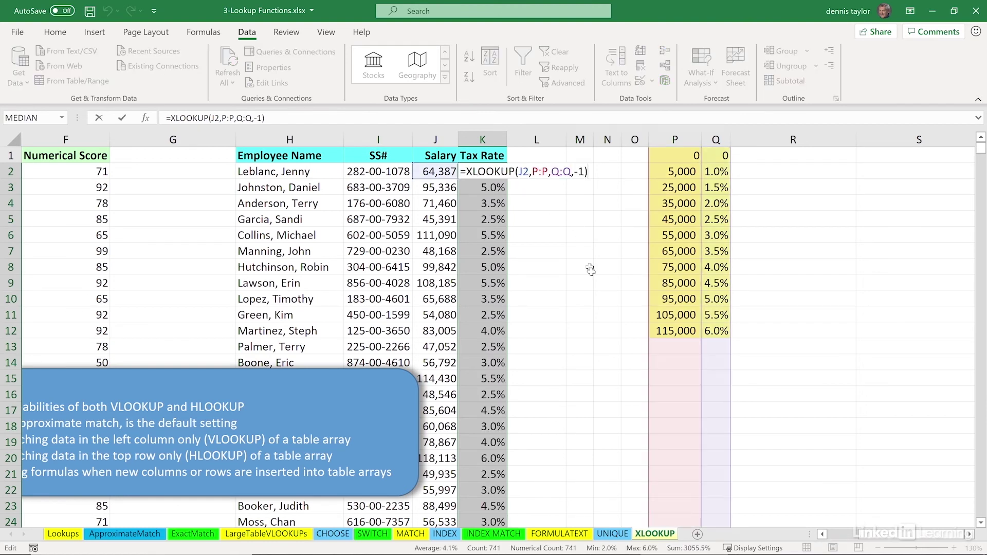